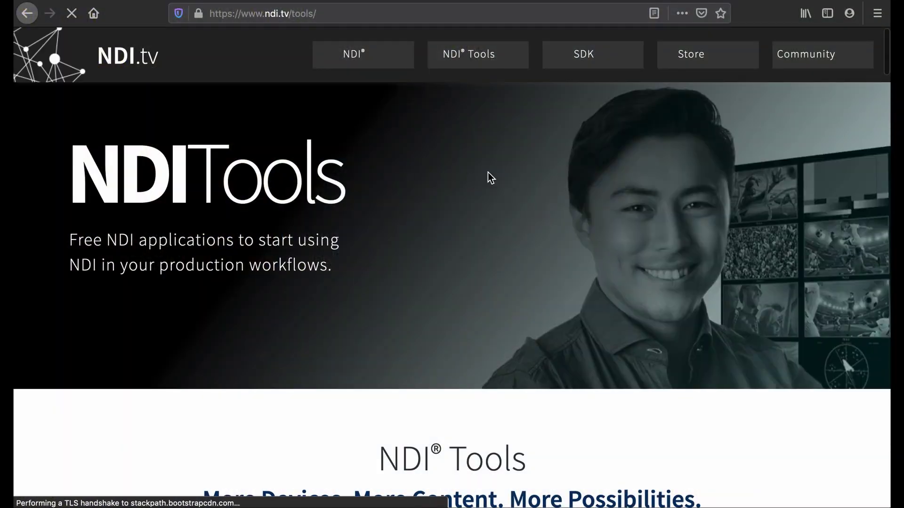
# Step: Scroll the NDI.tv page down to the NDI Tools 4.5 banner and follow its DOWNLOAD link
pyautogui.scroll(-7, 588, 288)
pyautogui.scroll(-2, 613, 292)
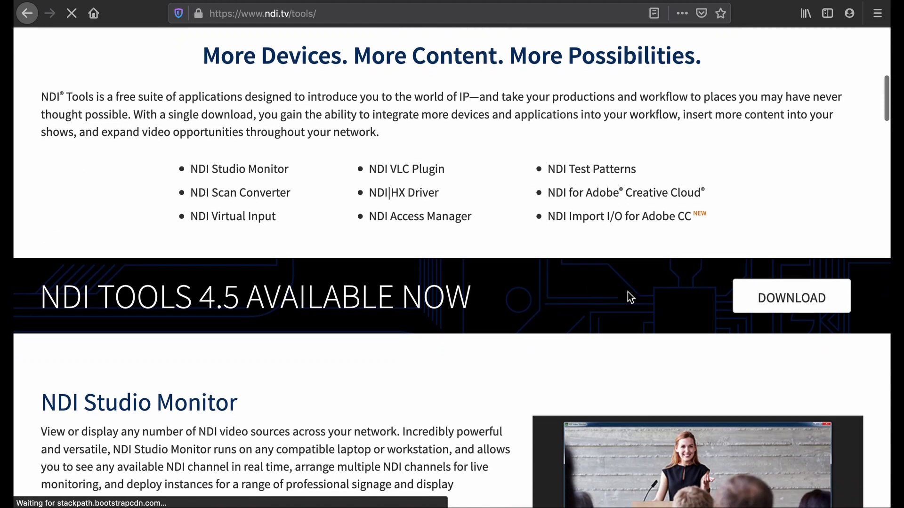
pyautogui.click(771, 298)
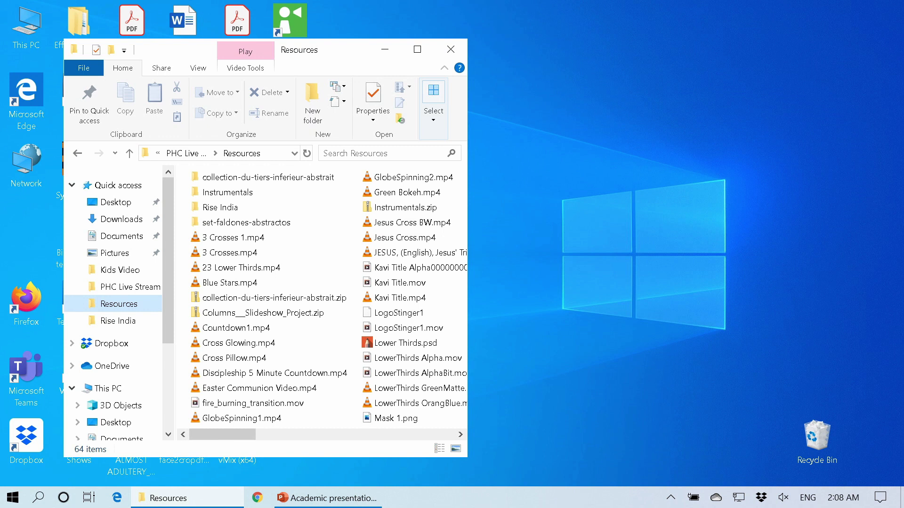
# Step: Check NDI Scan Converter's tray settings: 25p framerate, capture settings, Silence audio, no webcam source
pyautogui.click(670, 498)
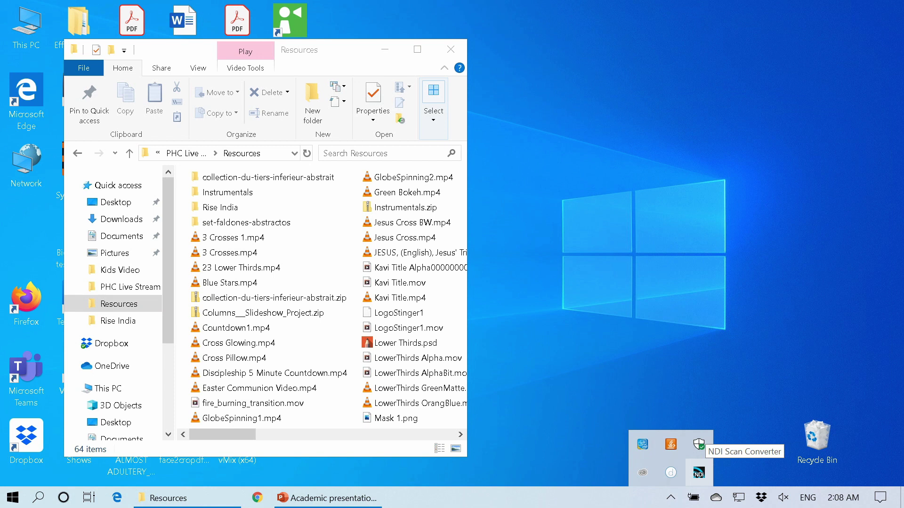
pyautogui.rightClick(699, 472)
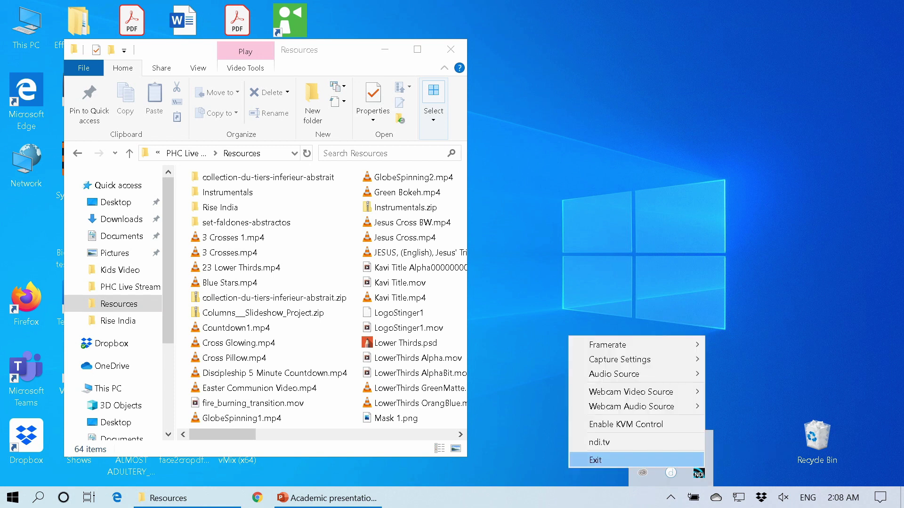
pyautogui.moveTo(607, 344)
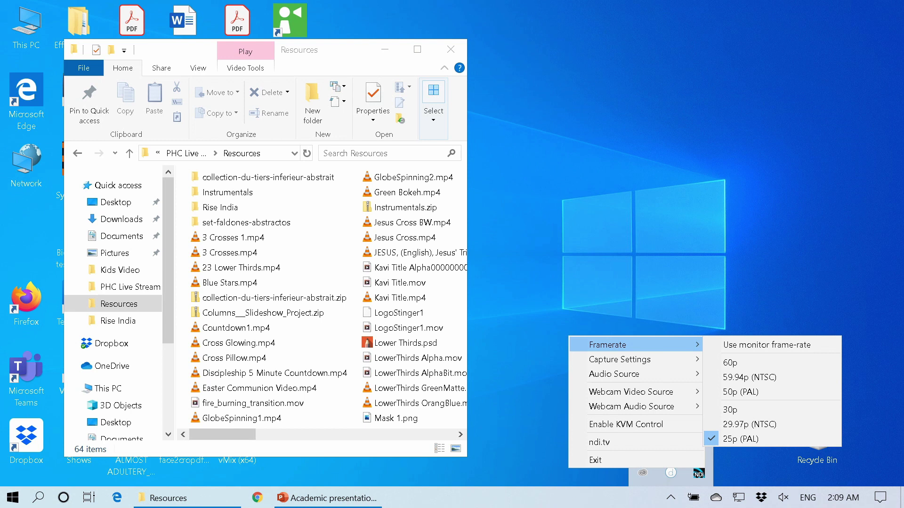
pyautogui.moveTo(619, 359)
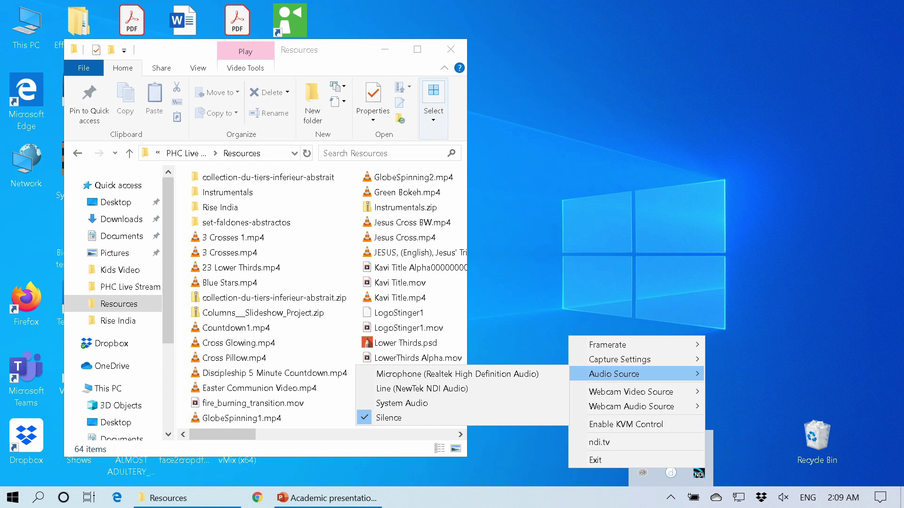
pyautogui.moveTo(631, 392)
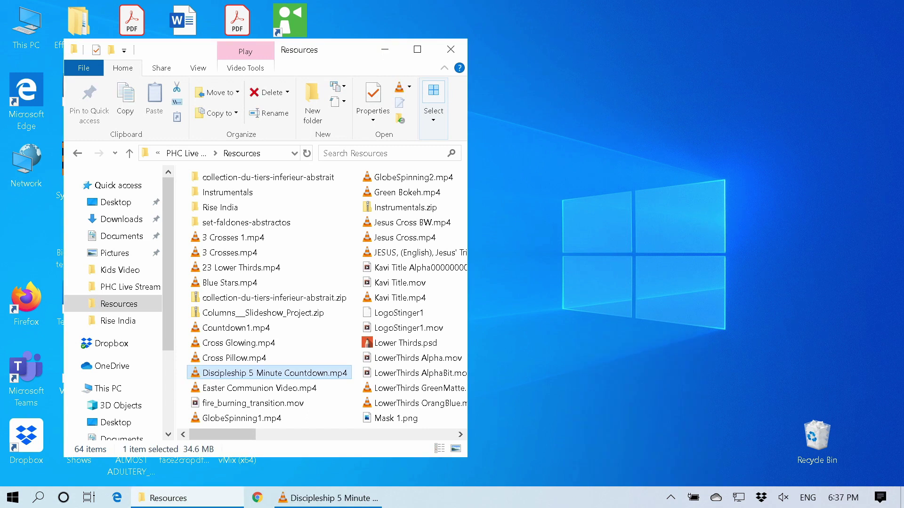
# Step: Launch VLC media player from the system search
pyautogui.press('super')
pyautogui.write('v')
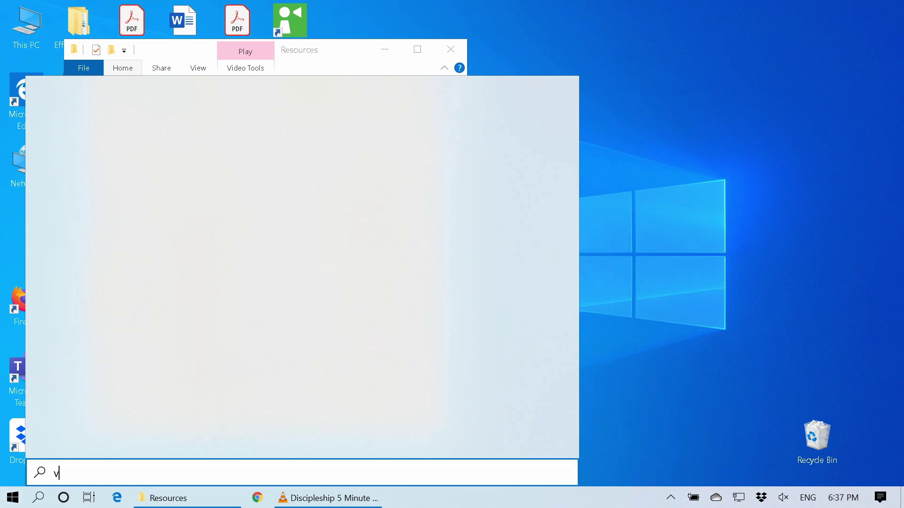
pyautogui.write('l')
pyautogui.press('Return')
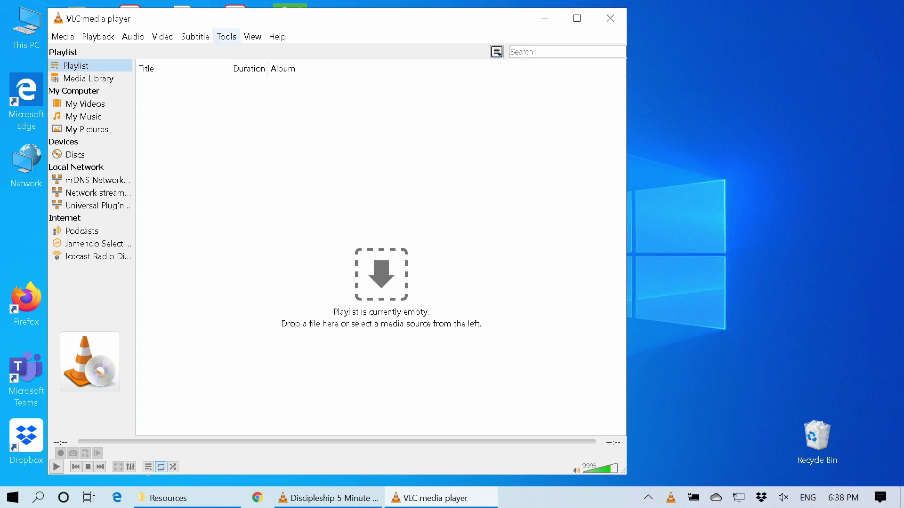
# Step: In VLC Preferences, confirm the video output is NDI video output
pyautogui.click(226, 36)
pyautogui.press('Return')
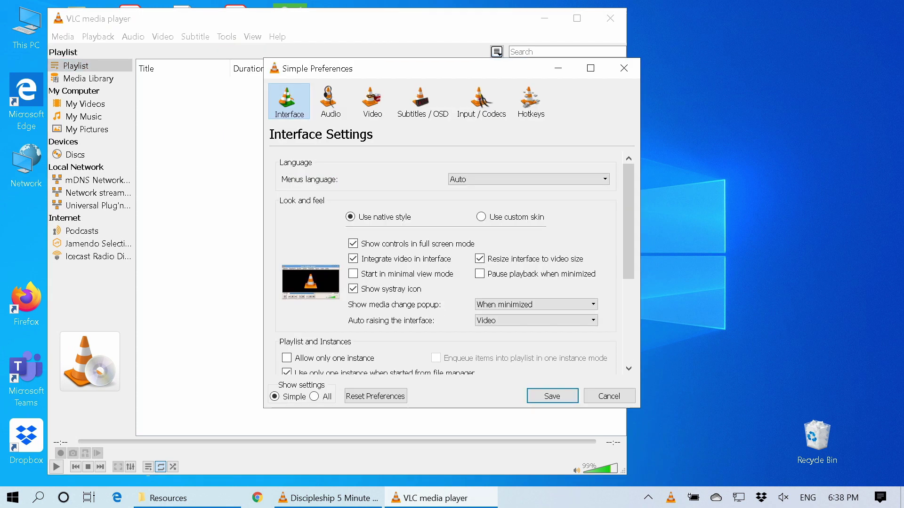
pyautogui.click(373, 100)
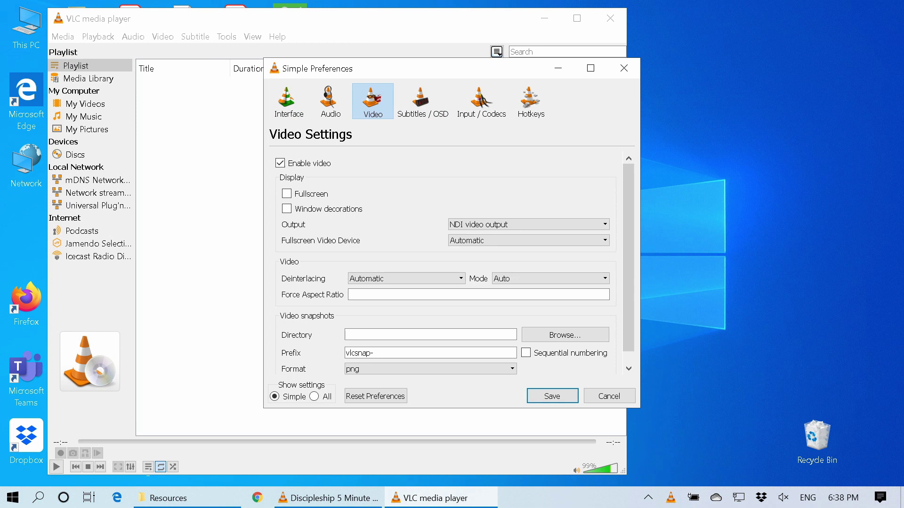
pyautogui.click(527, 224)
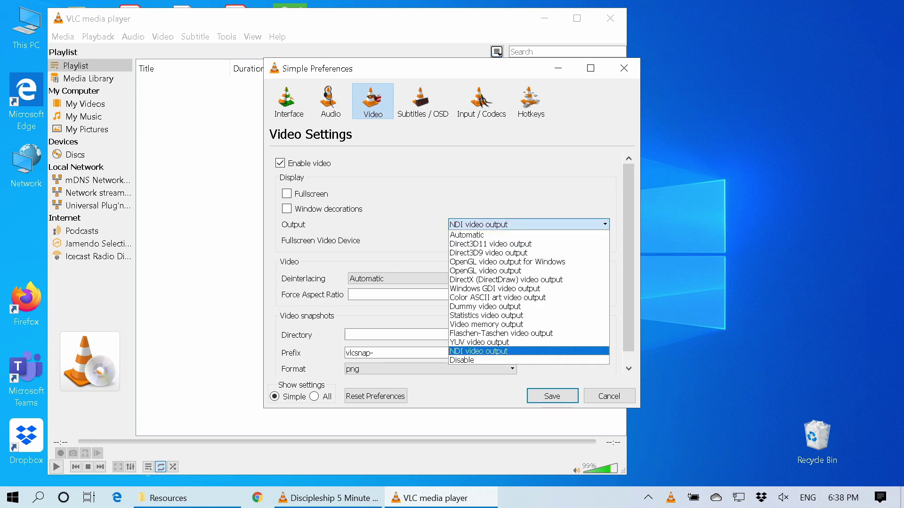
pyautogui.press('Return')
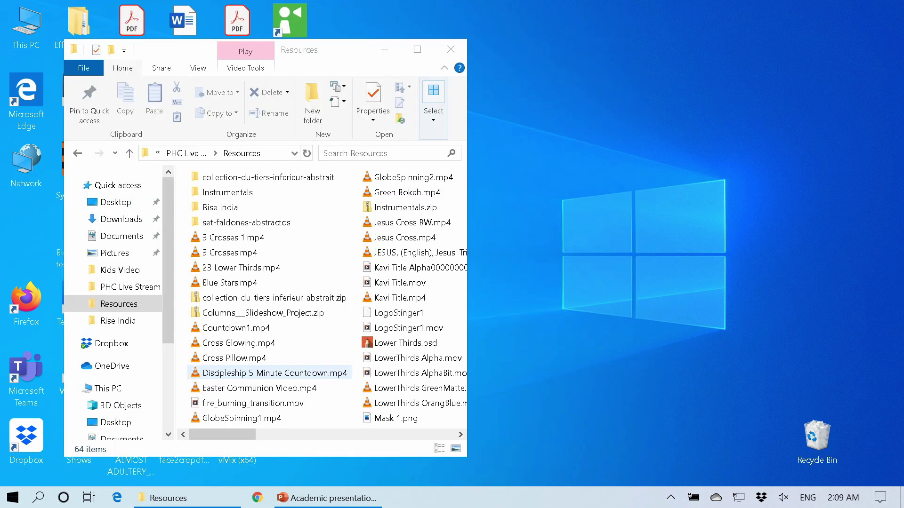
# Step: Play Discipleship 5 Minute Countdown.mp4 in a shrunken VLC window, then return to PowerPoint
pyautogui.click(273, 373)
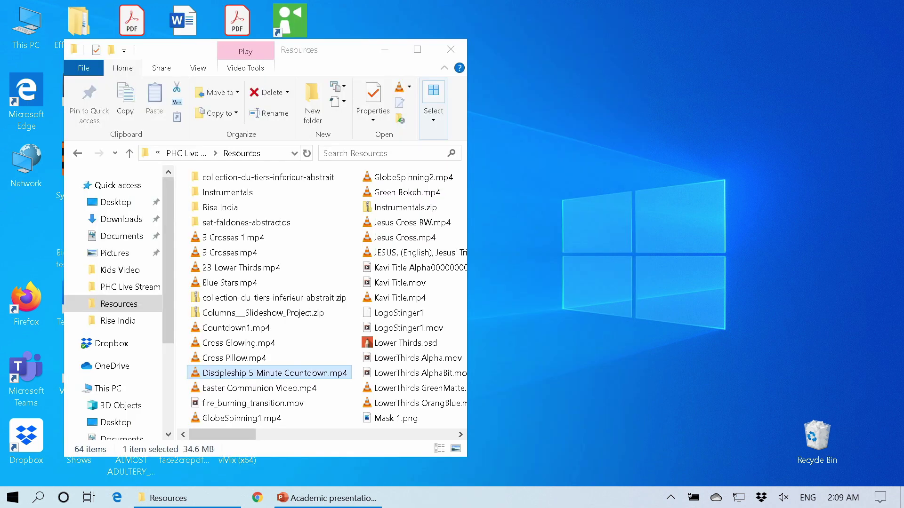
pyautogui.press('Return')
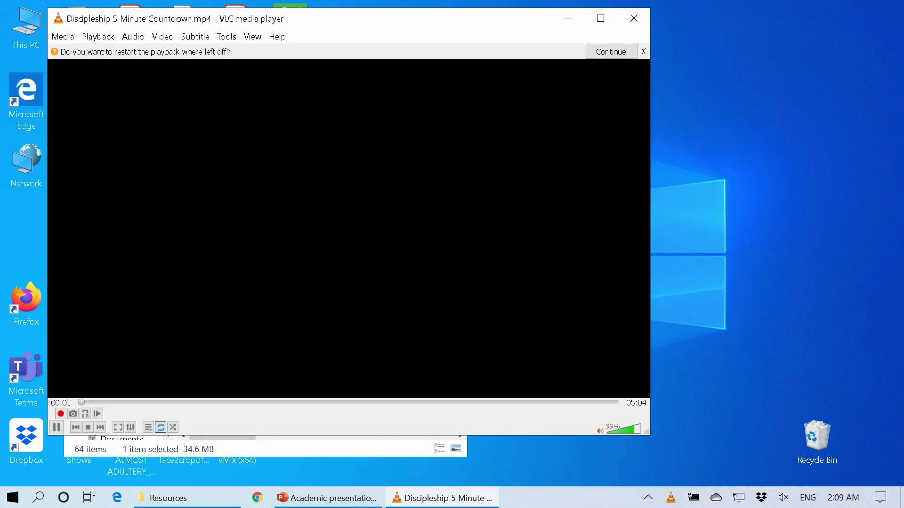
pyautogui.moveTo(649, 435); pyautogui.dragTo(587, 284)
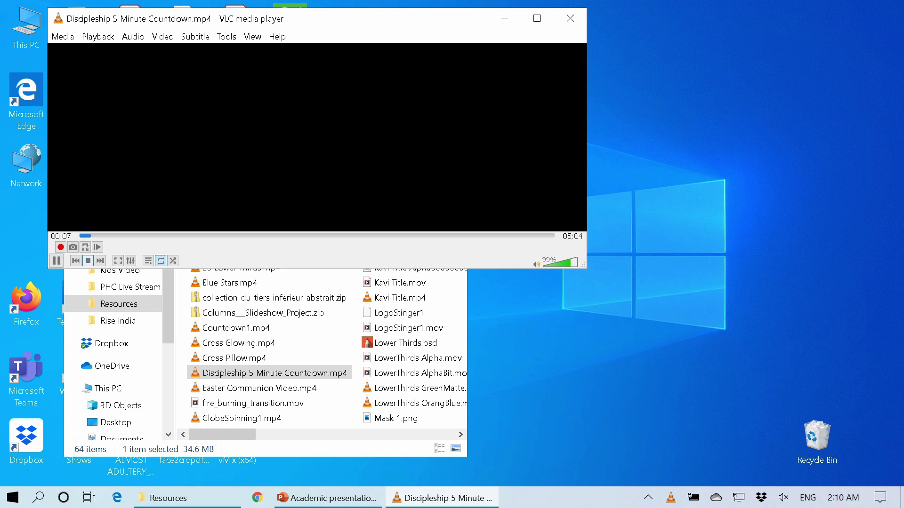
pyautogui.hotkey('alt', 'Tab')
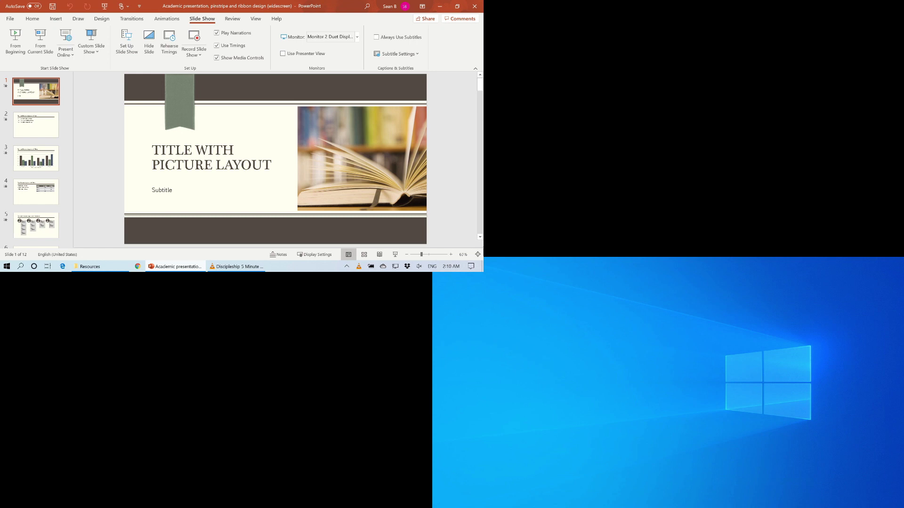
# Step: Start the slideshow on Monitor 2 and advance past the list, chart and table slides to SmartArt
pyautogui.press('F5')
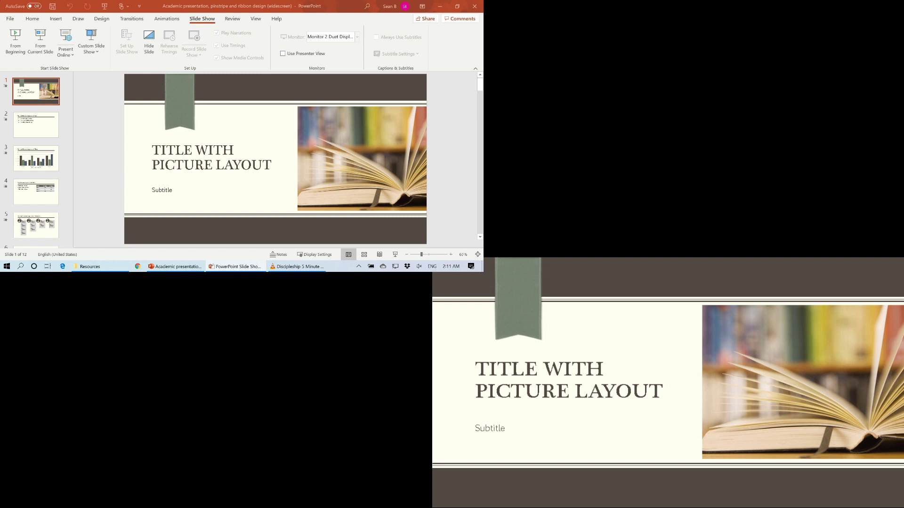
pyautogui.press('Right')
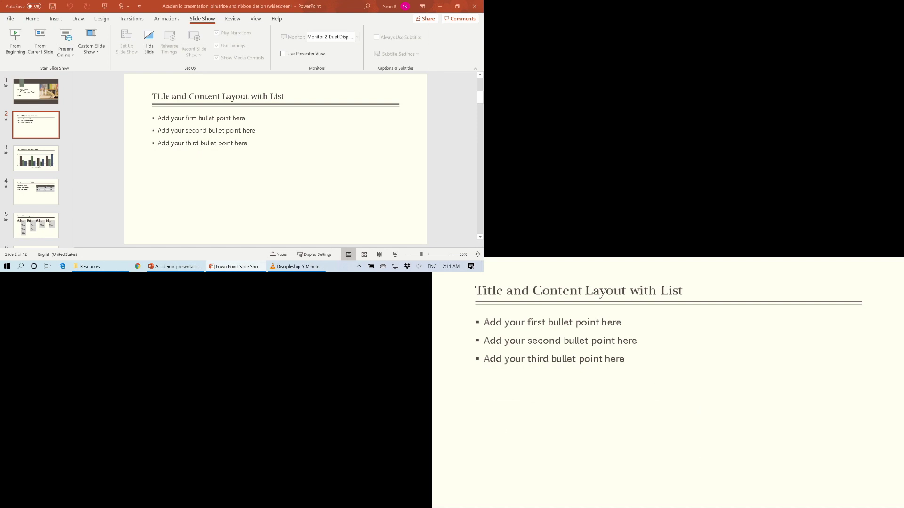
pyautogui.press('Right')
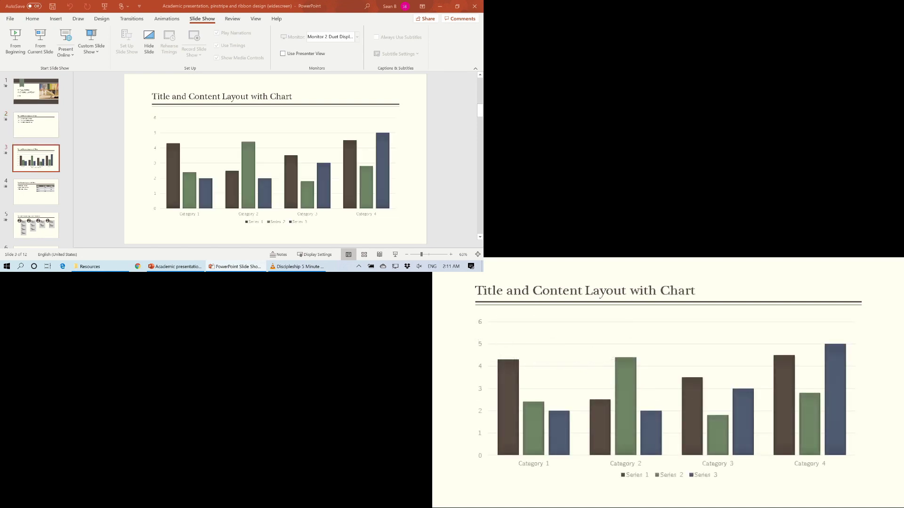
pyautogui.press('Right')
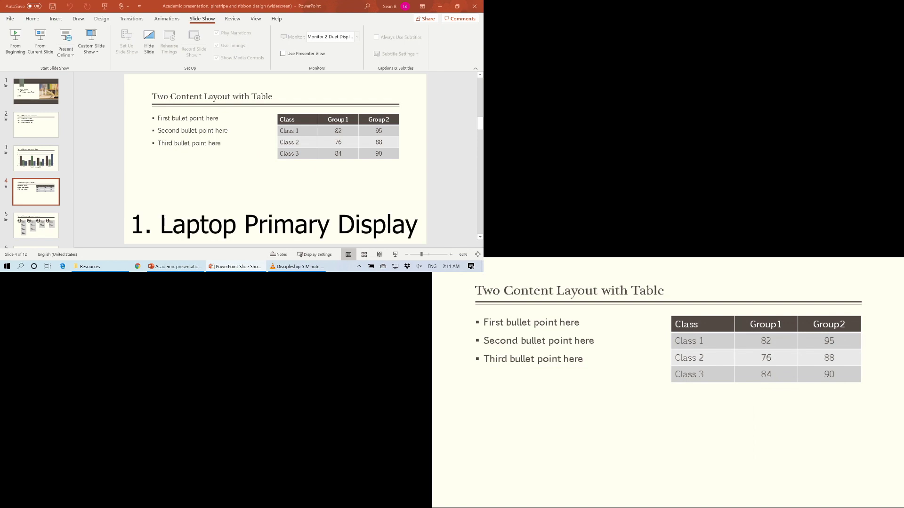
pyautogui.press('Right')
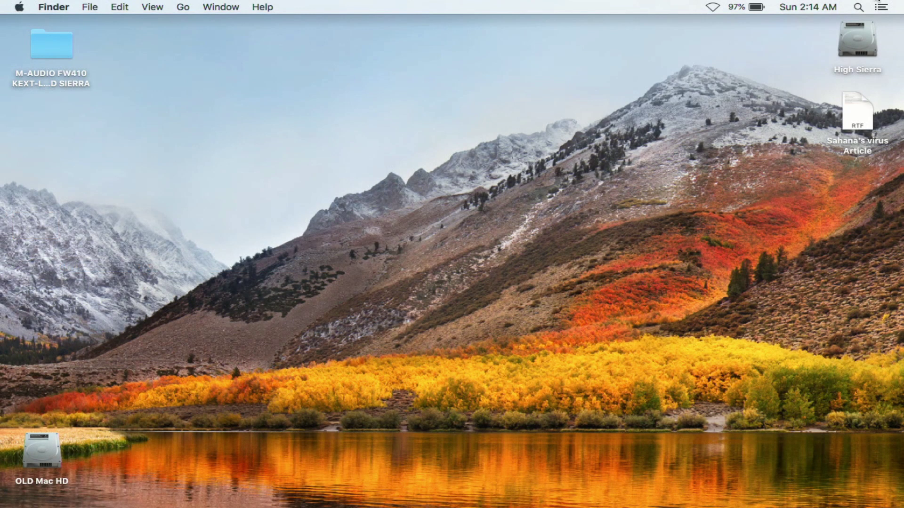
# Step: Launch NDI Video Monitor on the Mac via Spotlight
pyautogui.click(860, 3)
pyautogui.write('vide')
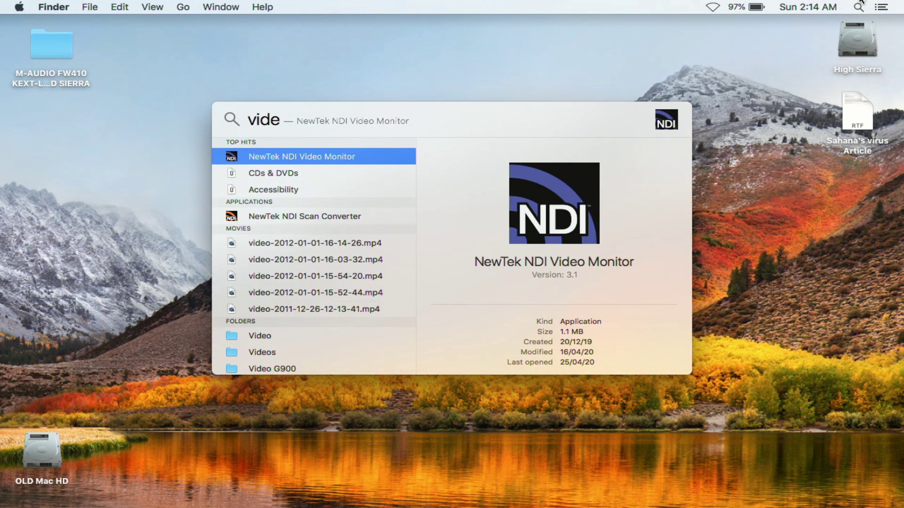
pyautogui.press('Return')
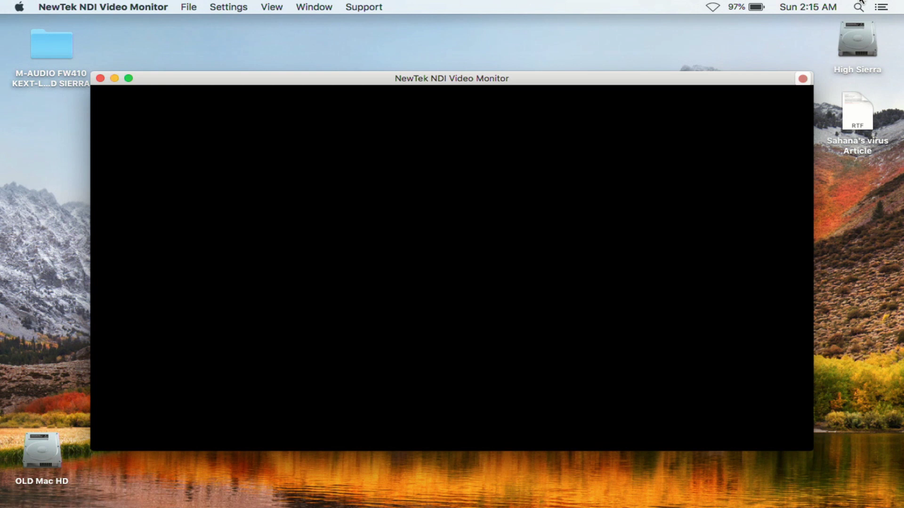
# Step: Show the RAVENOTEBOOK Intel(R) 1 feed of the laptop's screen
pyautogui.click(189, 7)
pyautogui.press('Down')
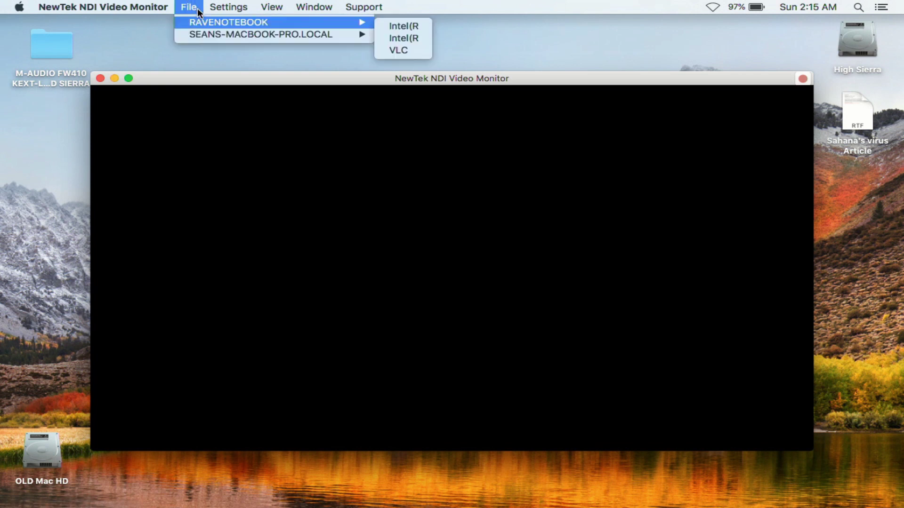
pyautogui.press('Right')
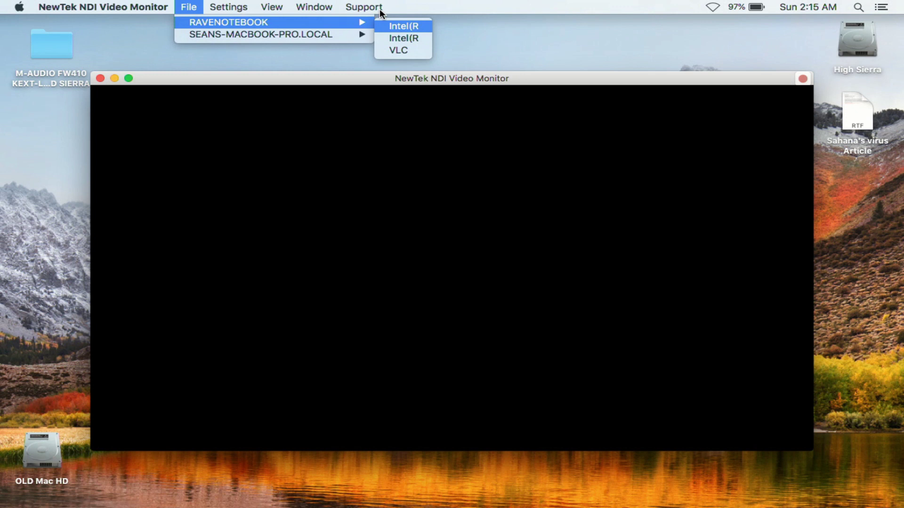
pyautogui.press('Return')
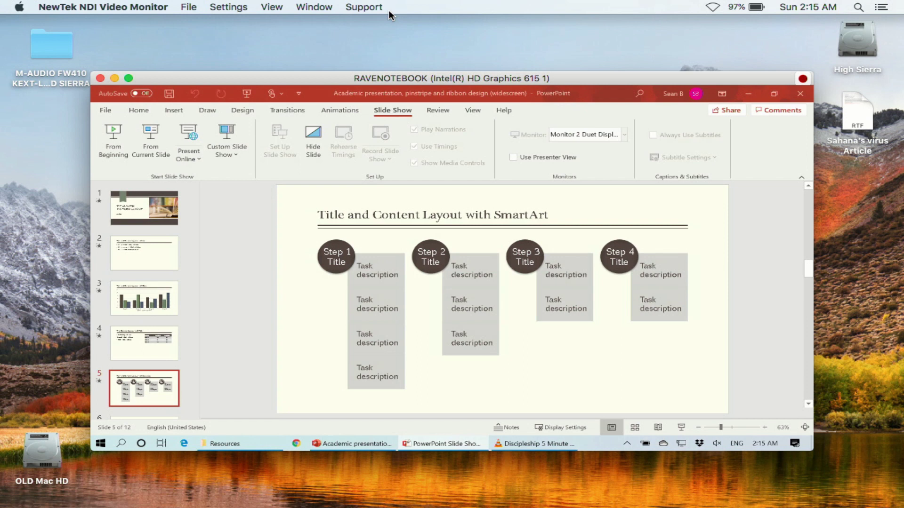
# Step: Switch to the RAVENOTEBOOK Intel(R) 2 feed showing the slideshow
pyautogui.click(206, 13)
pyautogui.press('Down')
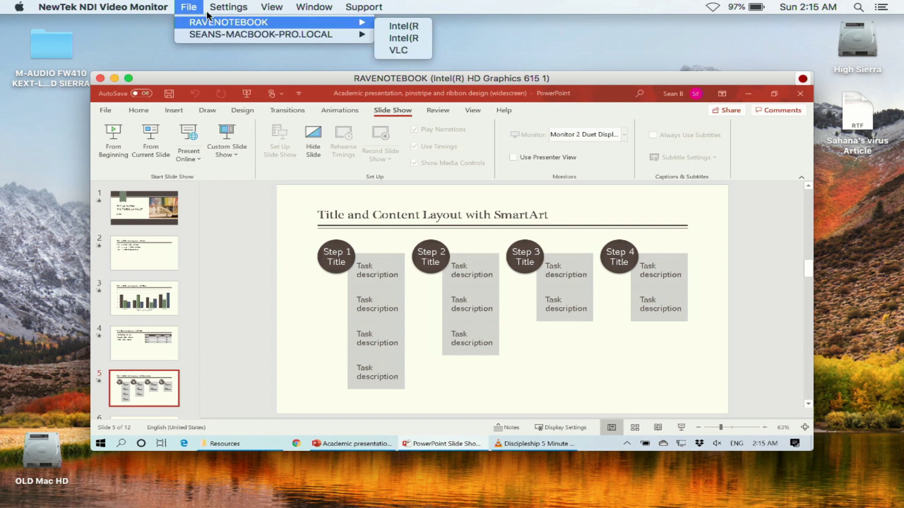
pyautogui.click(404, 37)
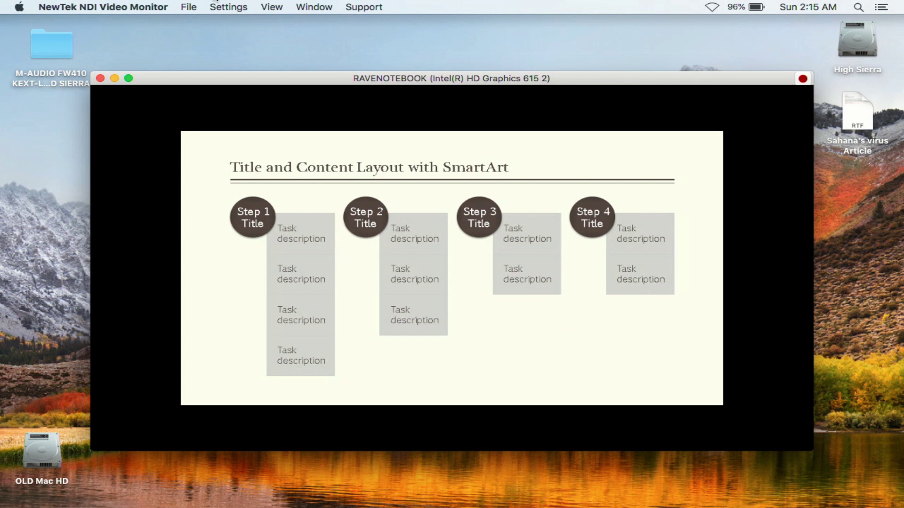
# Step: Switch to the RAVENOTEBOOK (VLC) feed showing the countdown video
pyautogui.click(195, 1)
pyautogui.moveTo(230, 23)
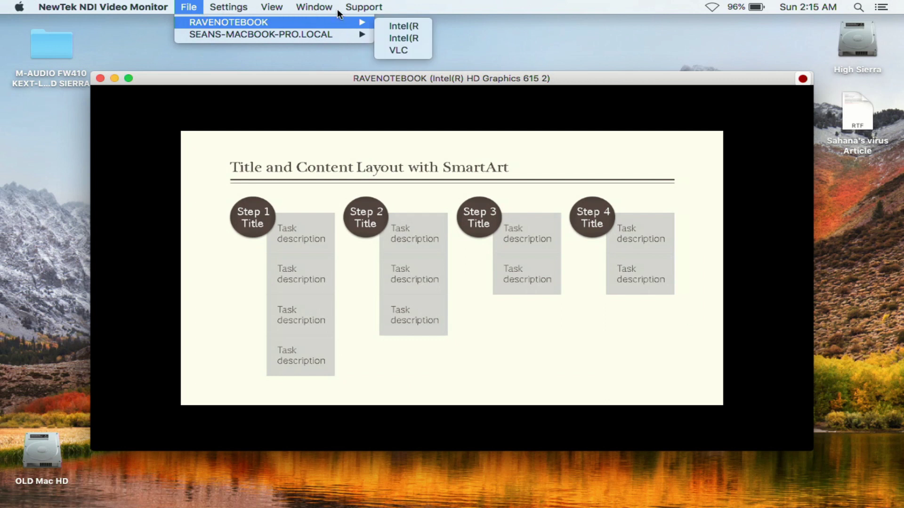
pyautogui.click(397, 49)
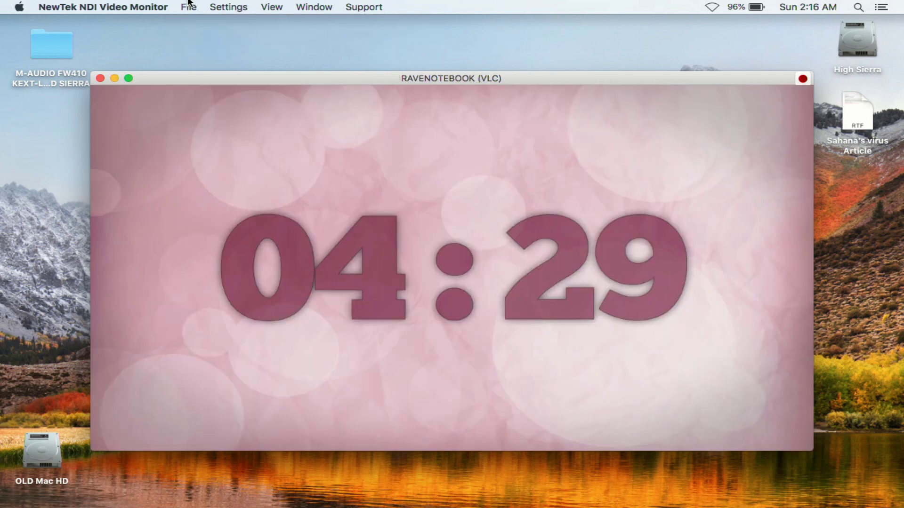